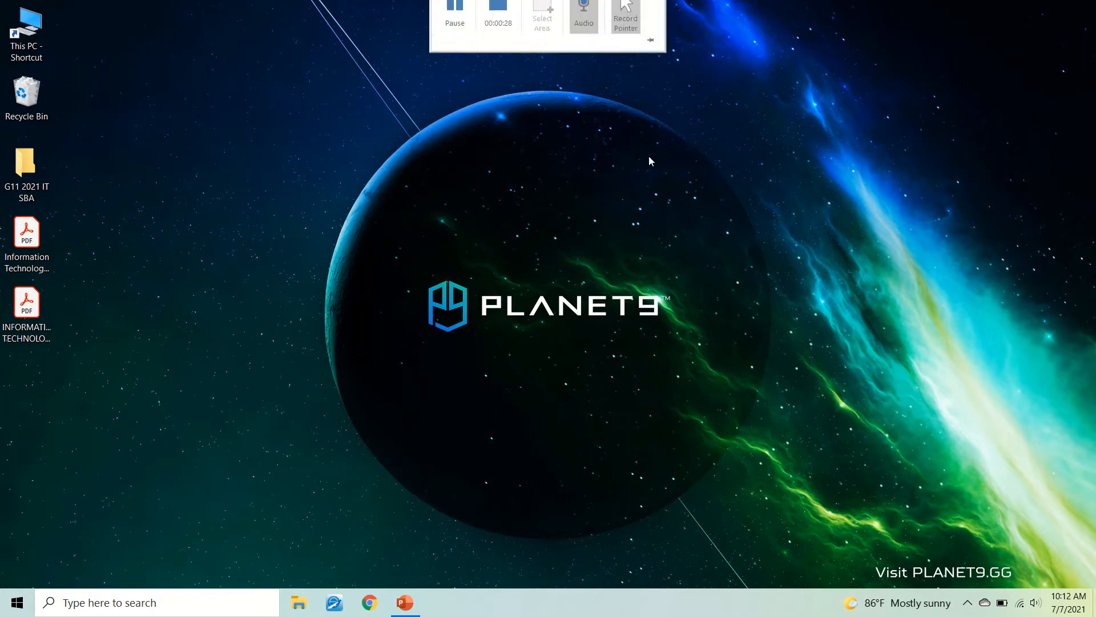
{"action": "mouse_move", "coordinate": [574, 3]}
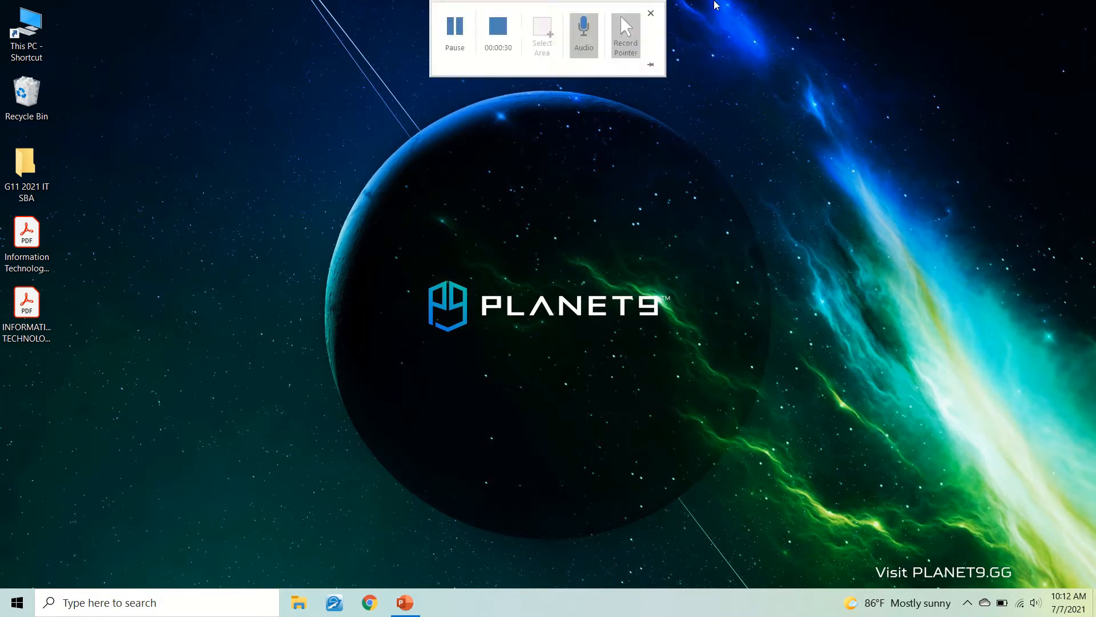
{"action": "left_click", "coordinate": [459, 39]}
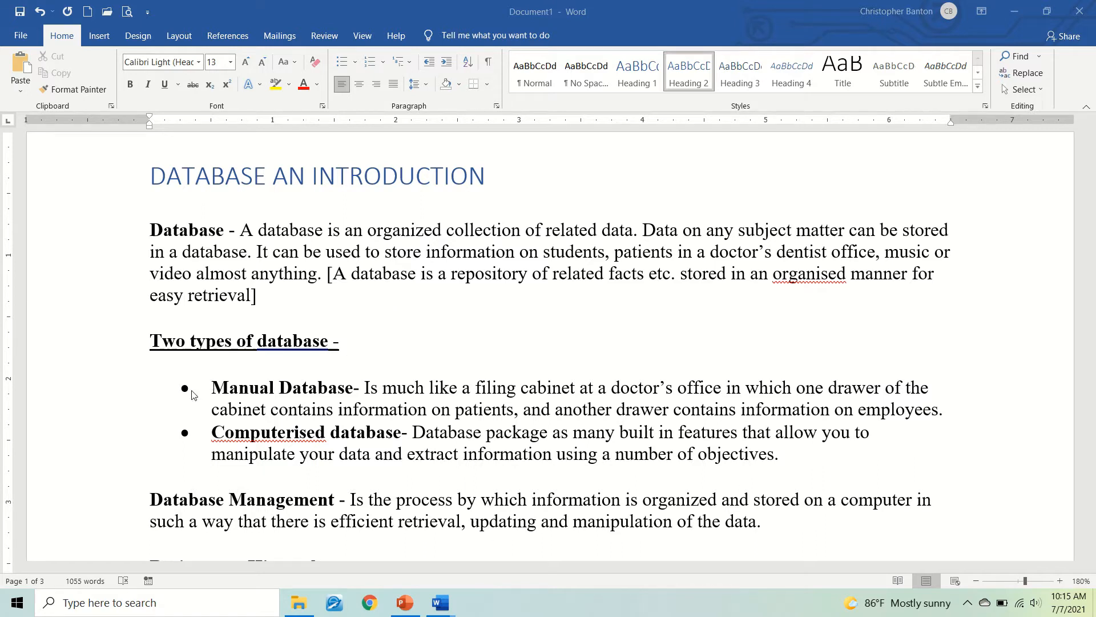
Correct the spelling of "Computerised" to "Computerized" in the second bullet on the types of database
{"action": "left_click", "coordinate": [245, 388]}
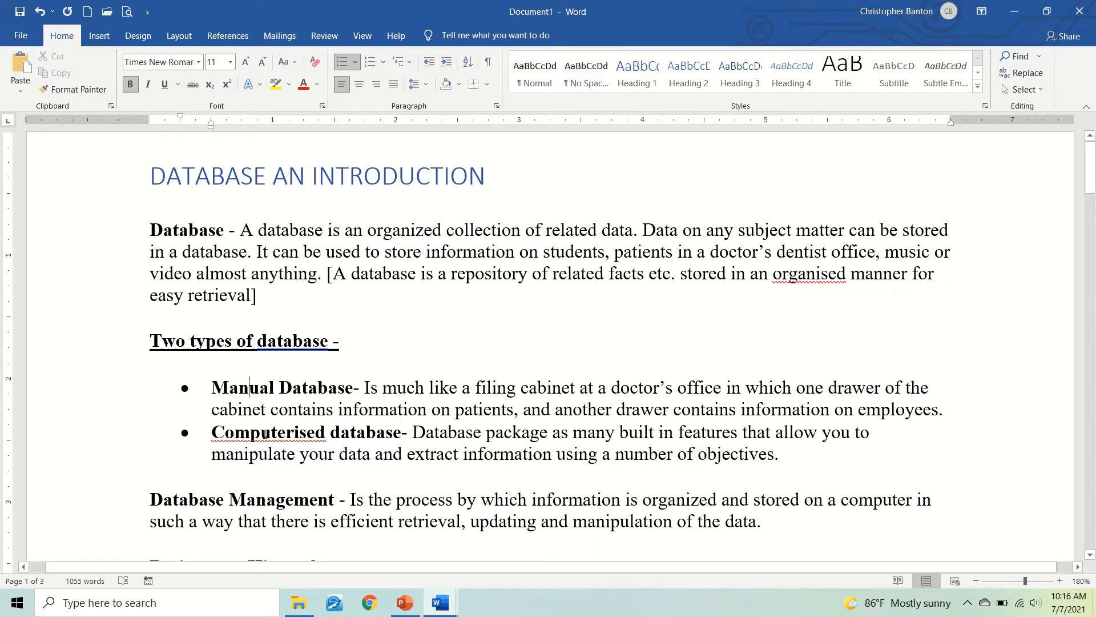
{"action": "left_click", "coordinate": [308, 432]}
{"action": "key", "text": "BackSpace"}
{"action": "key", "text": "BackSpace"}
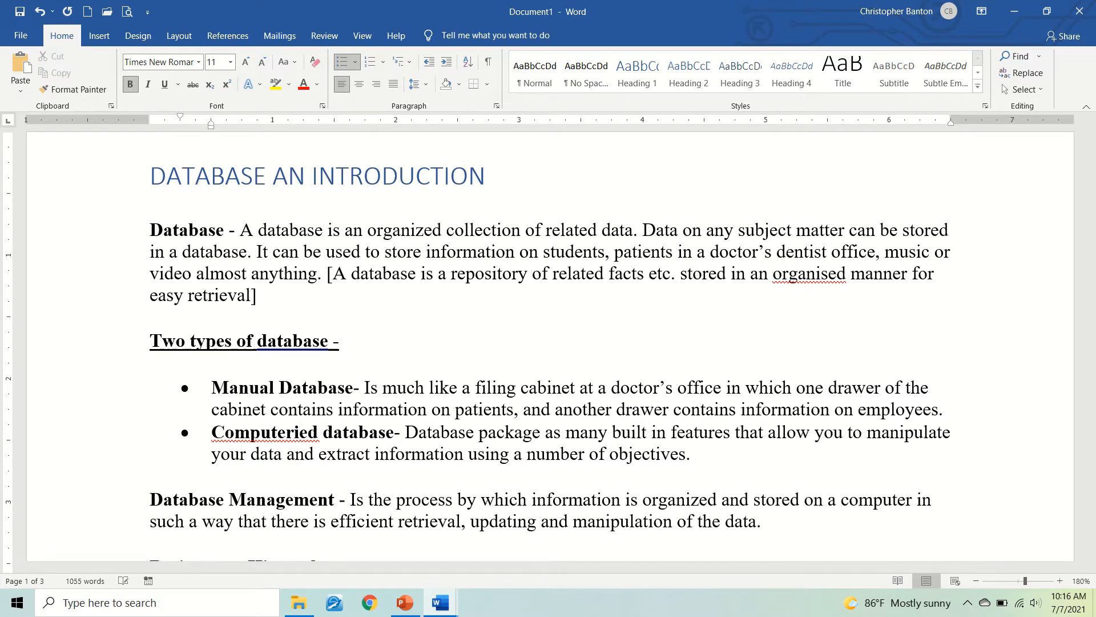
{"action": "type", "text": "iz"}
{"action": "left_click", "coordinate": [319, 454]}
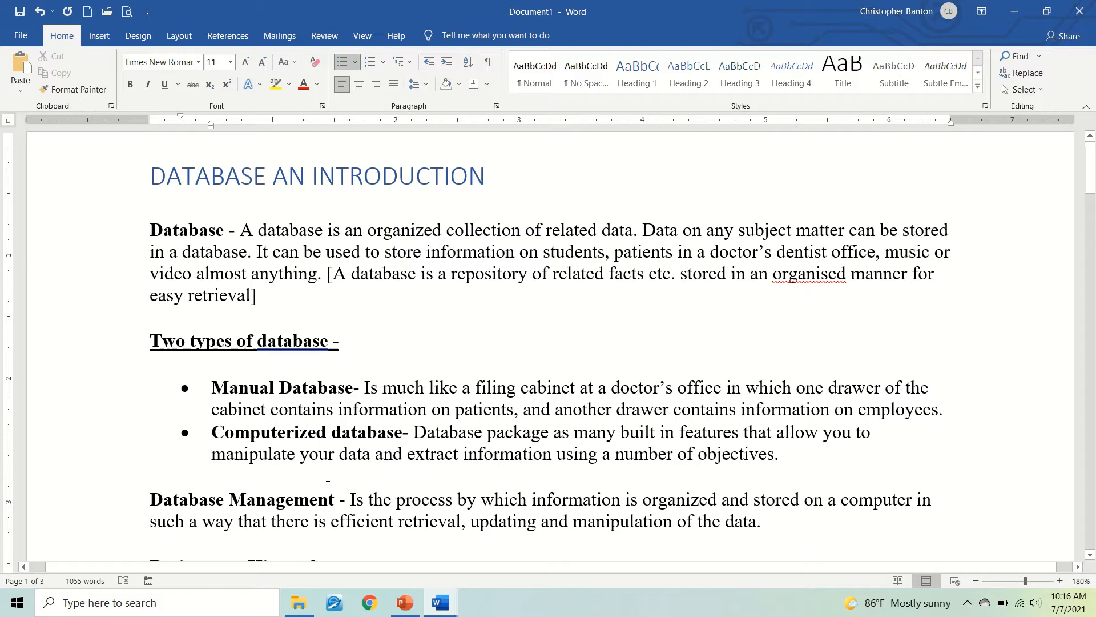
Read through the notes from Database Management to the basic hierarchy terms: field, record, table and file
{"action": "scroll", "coordinate": [328, 485], "scroll_direction": "down", "scroll_amount": 1}
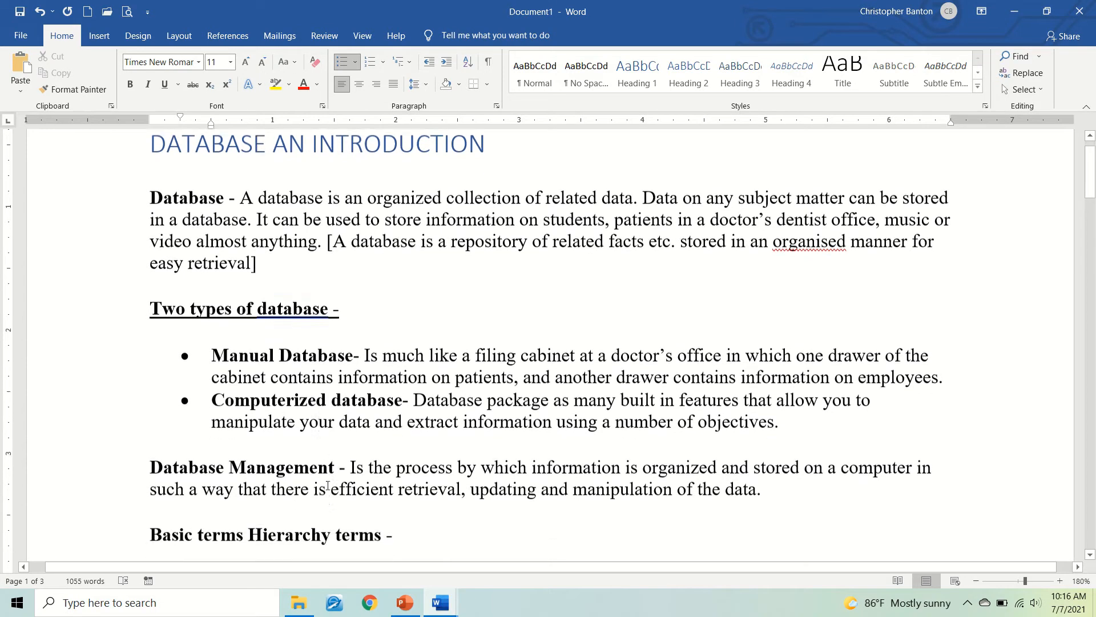
{"action": "scroll", "coordinate": [328, 484], "scroll_direction": "down", "scroll_amount": 3}
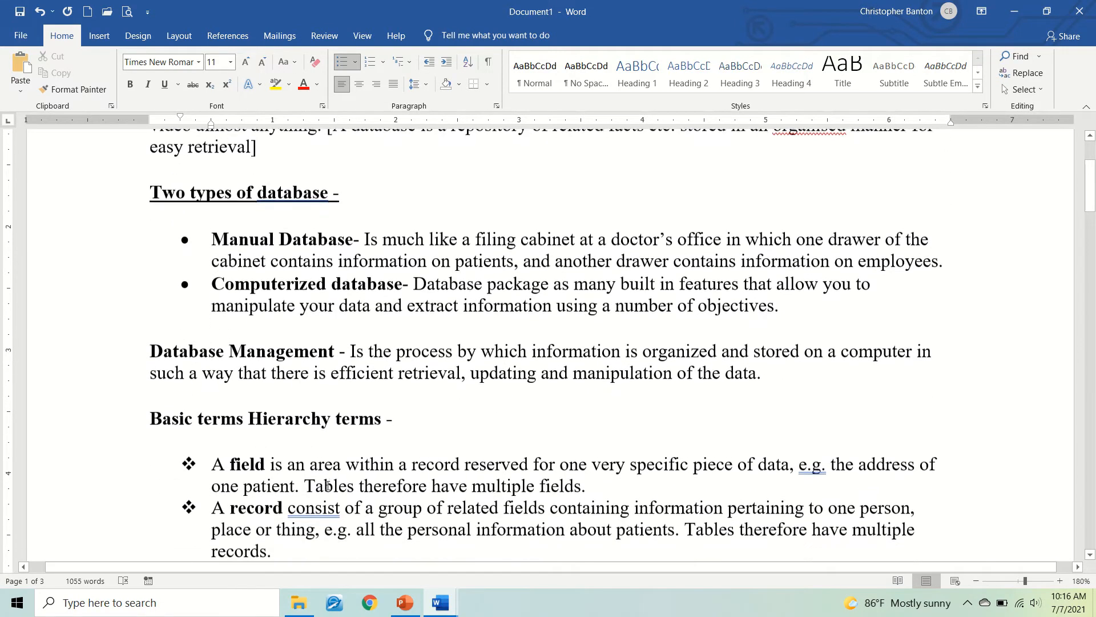
{"action": "scroll", "coordinate": [328, 485], "scroll_direction": "down", "scroll_amount": 4}
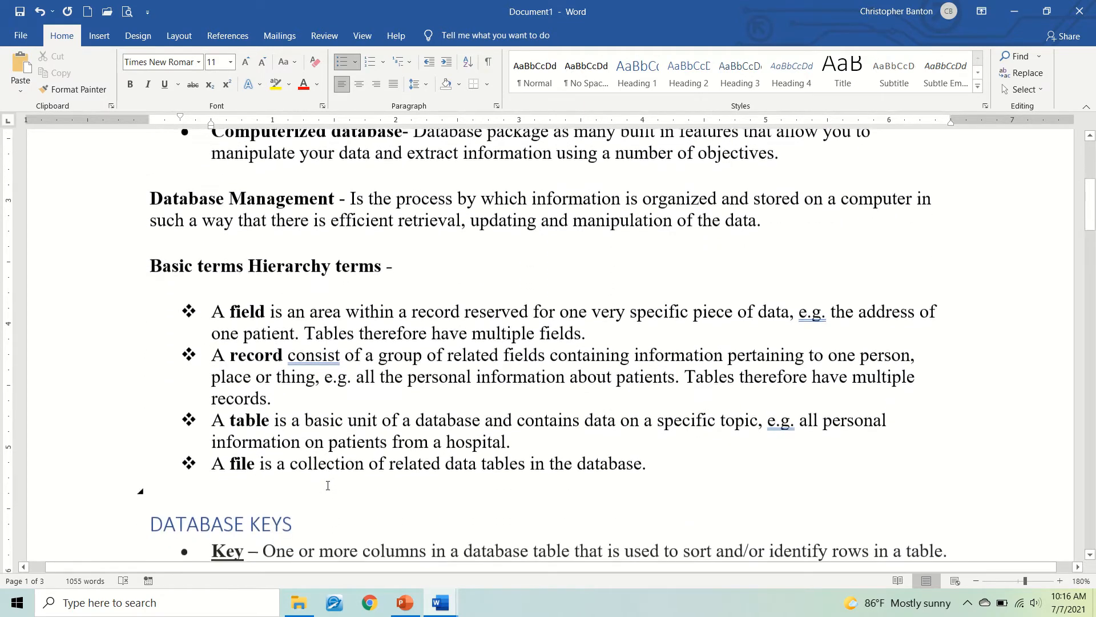
{"action": "scroll", "coordinate": [328, 485], "scroll_direction": "up", "scroll_amount": 1}
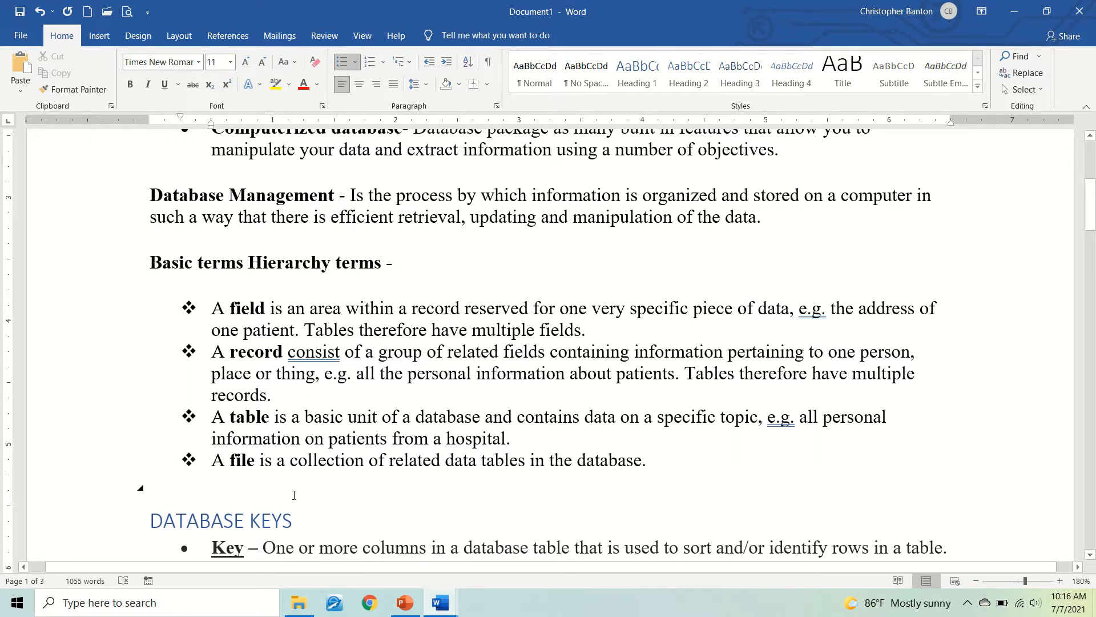
Search the computer for Access and launch it
{"action": "left_click", "coordinate": [18, 603]}
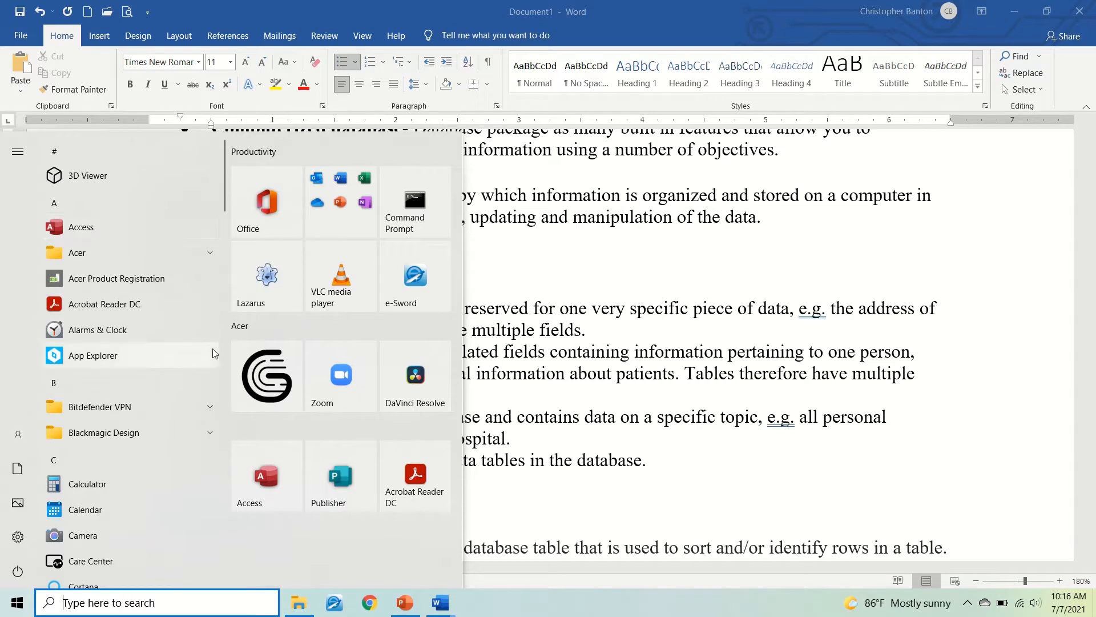
{"action": "left_click", "coordinate": [197, 602]}
{"action": "type", "text": "access"}
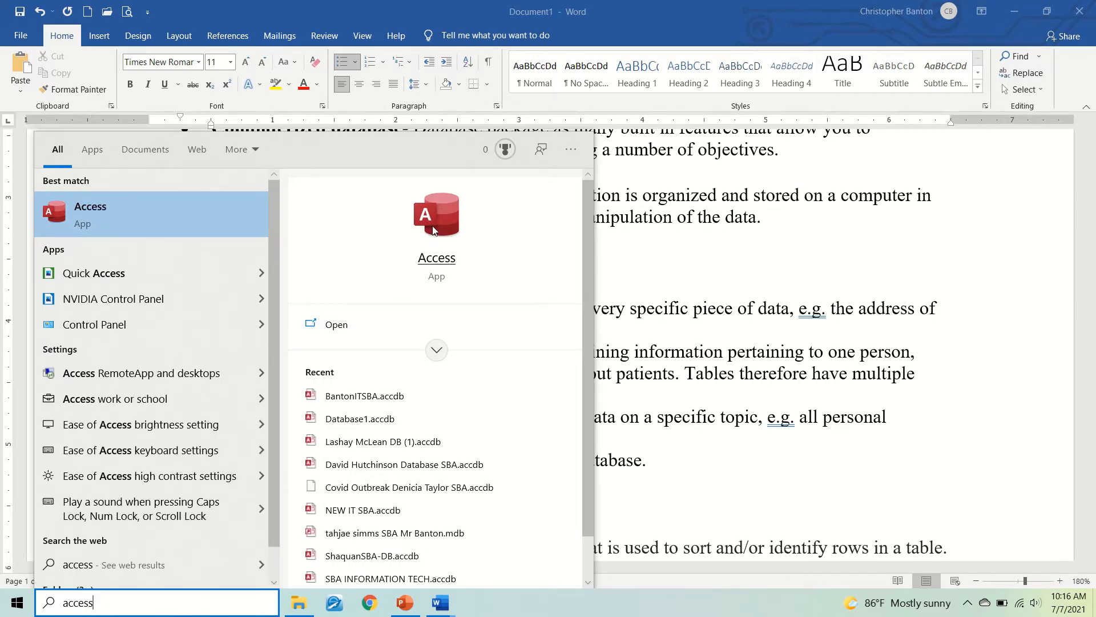
{"action": "left_click", "coordinate": [438, 239]}
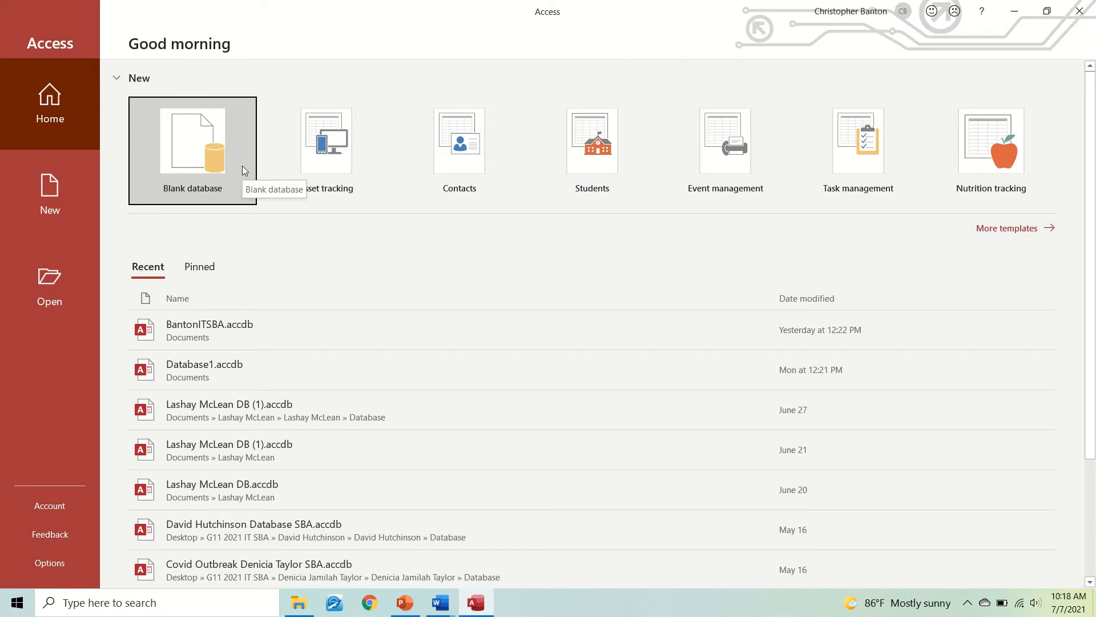
Start a new blank database and name its file "Kindergarten Children"
{"action": "left_click", "coordinate": [192, 161]}
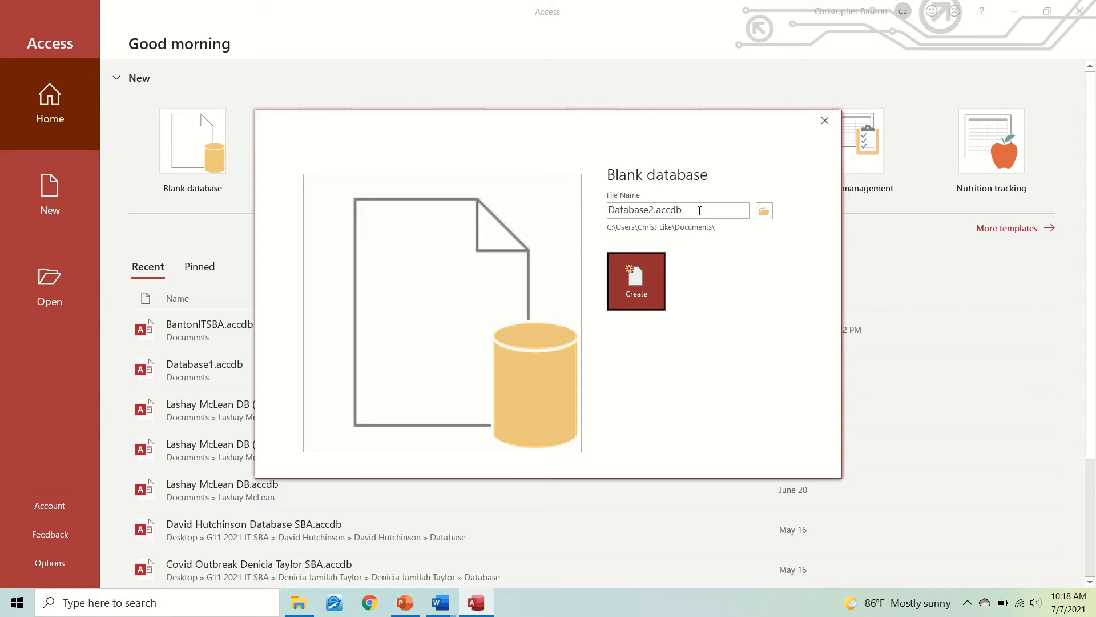
{"action": "left_click", "coordinate": [700, 211]}
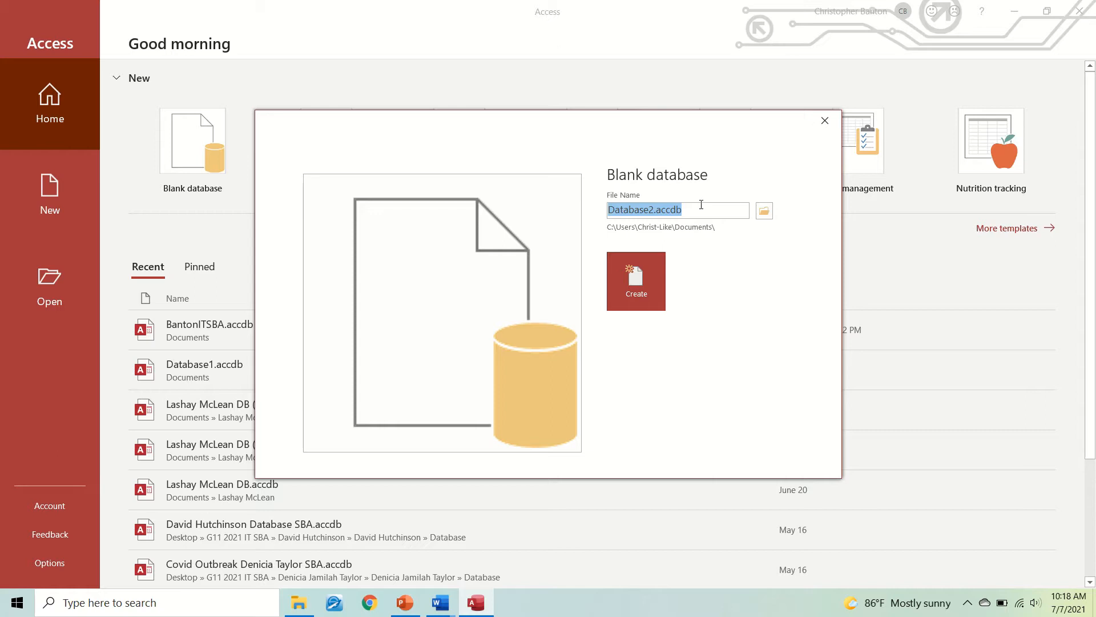
{"action": "left_click", "coordinate": [702, 205]}
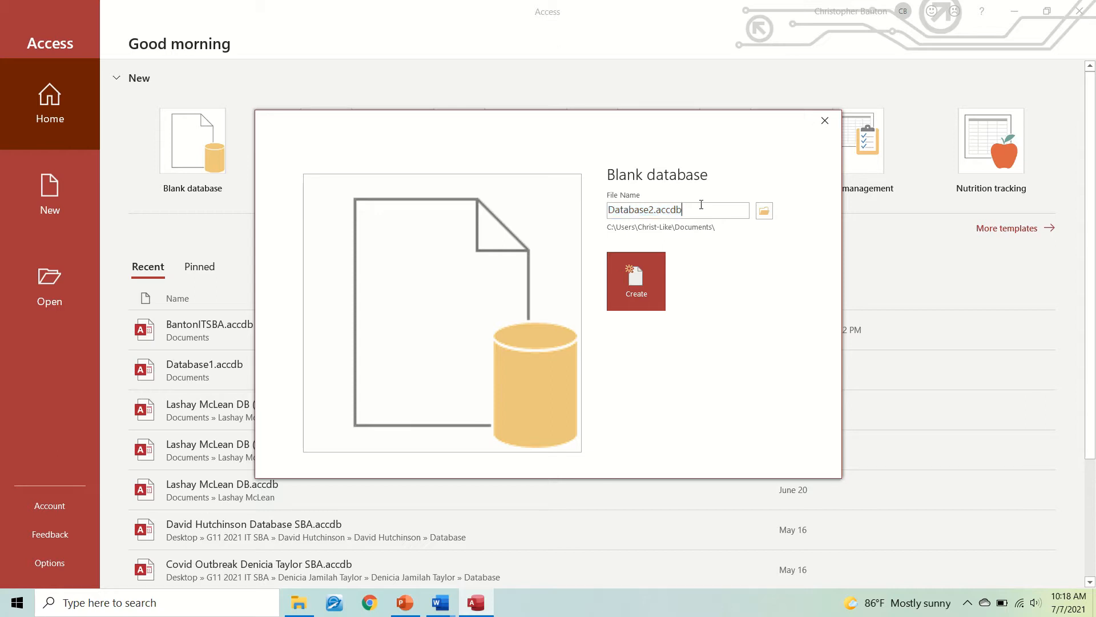
{"action": "key", "text": "BackSpace"}
{"action": "key", "text": "BackSpace"}
{"action": "key", "text": "BackSpace"}
{"action": "key", "text": "BackSpace"}
{"action": "key", "text": "BackSpace"}
{"action": "key", "text": "BackSpace"}
{"action": "key", "text": "BackSpace"}
{"action": "key", "text": "BackSpace"}
{"action": "key", "text": "BackSpace"}
{"action": "key", "text": "BackSpace"}
{"action": "key", "text": "BackSpace"}
{"action": "key", "text": "BackSpace"}
{"action": "key", "text": "BackSpace"}
{"action": "key", "text": "BackSpace"}
{"action": "key", "text": "BackSpace"}
{"action": "type", "text": "Kindergarthen"}
{"action": "key", "text": "BackSpace"}
{"action": "key", "text": "BackSpace"}
{"action": "key", "text": "BackSpace"}
{"action": "type", "text": "en Chi"}
{"action": "type", "text": "ldren"}
Choose the Desktop as the save location and create the Kindergarten Children database
{"action": "left_click", "coordinate": [765, 212]}
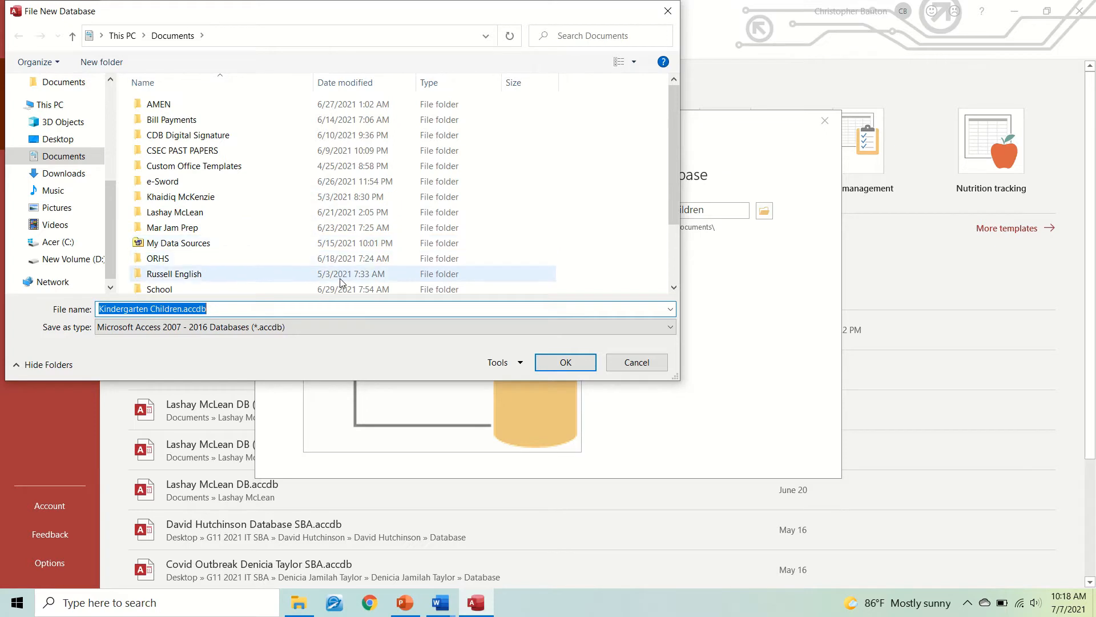
{"action": "scroll", "coordinate": [330, 258], "scroll_direction": "down", "scroll_amount": 2}
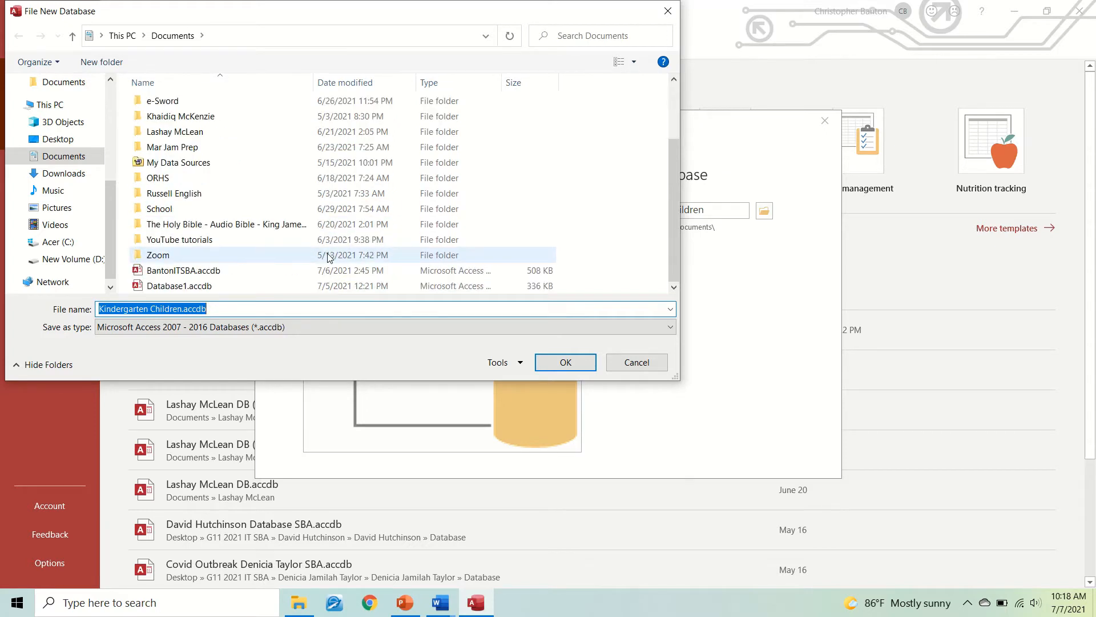
{"action": "scroll", "coordinate": [330, 258], "scroll_direction": "up", "scroll_amount": 2}
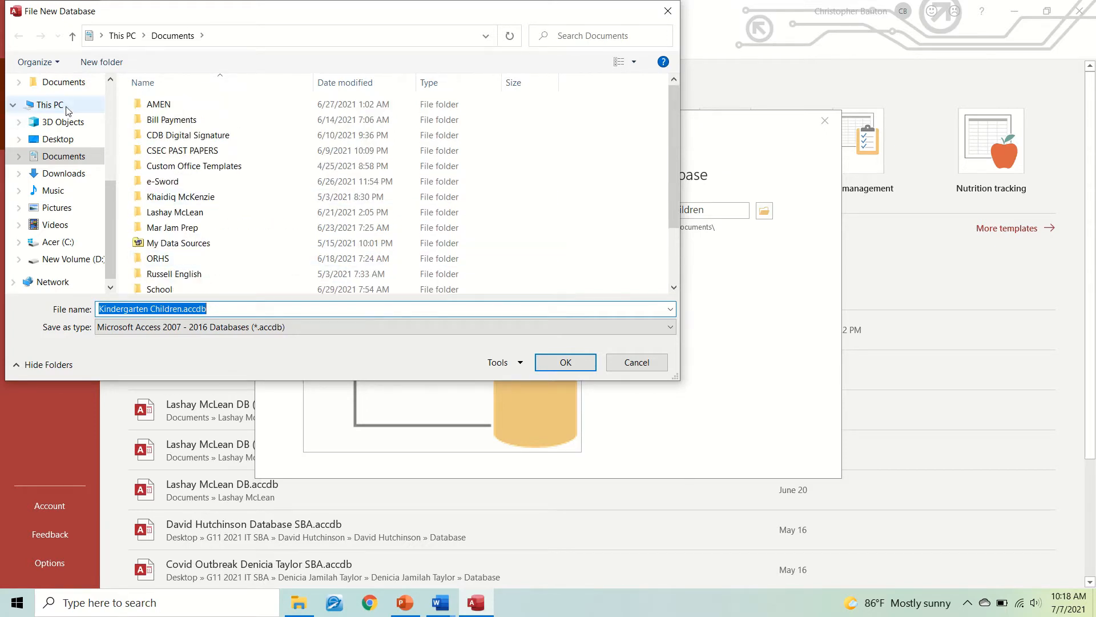
{"action": "left_click", "coordinate": [65, 138]}
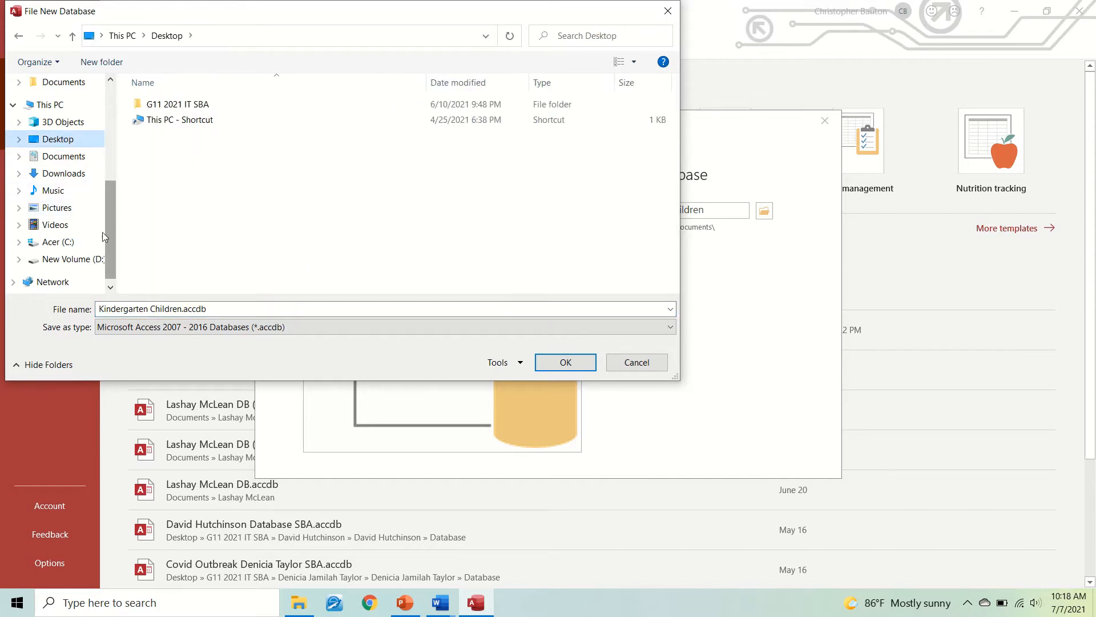
{"action": "left_click", "coordinate": [71, 260]}
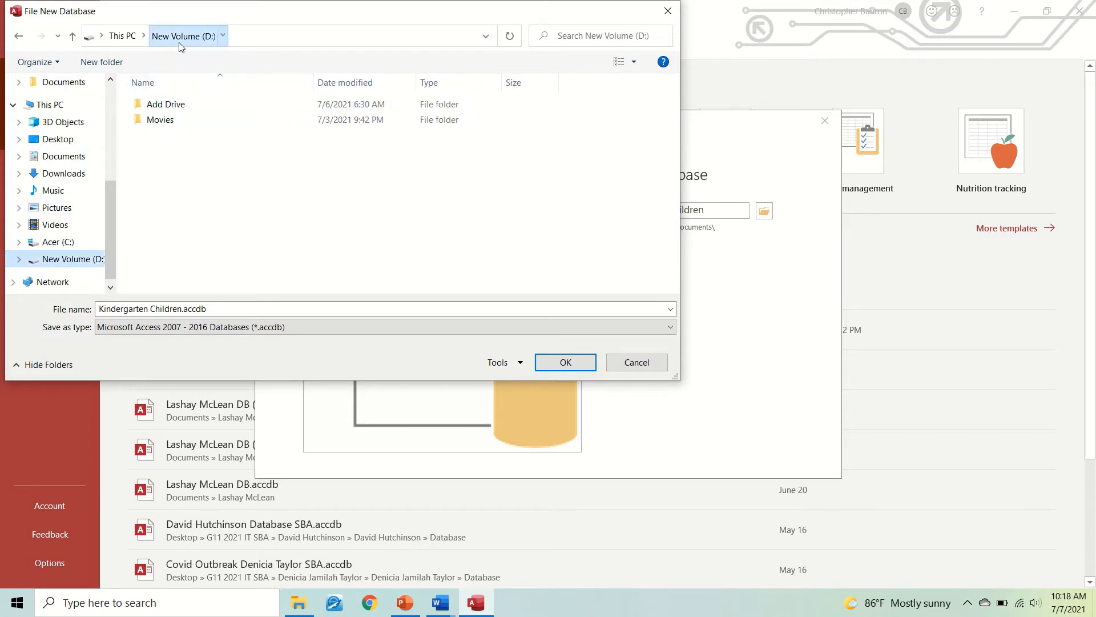
{"action": "left_click", "coordinate": [121, 36]}
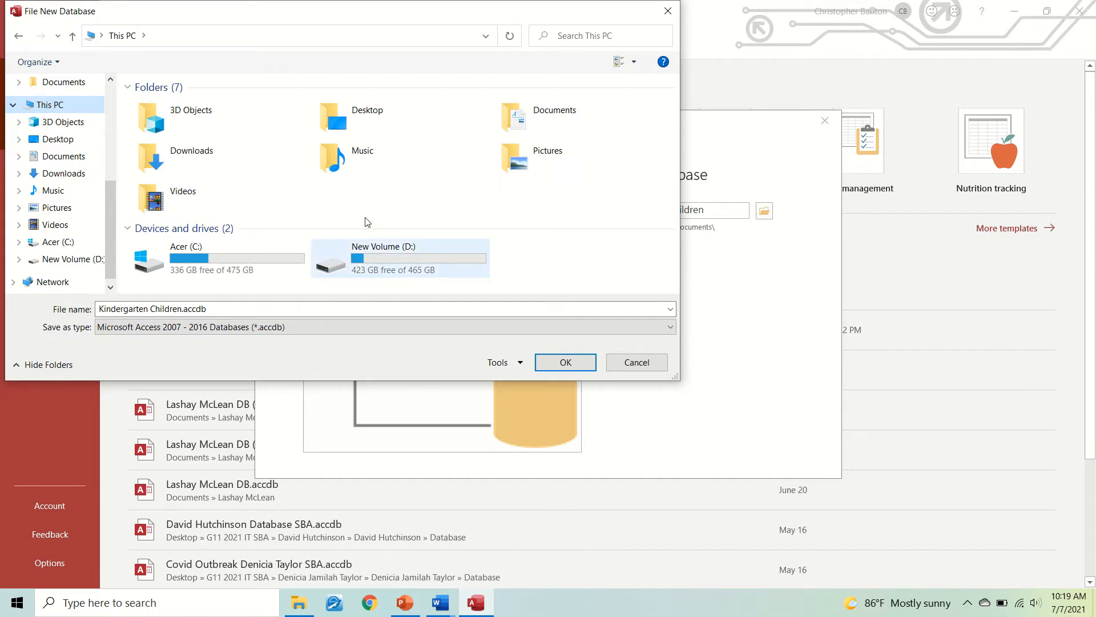
{"action": "double_click", "coordinate": [358, 122]}
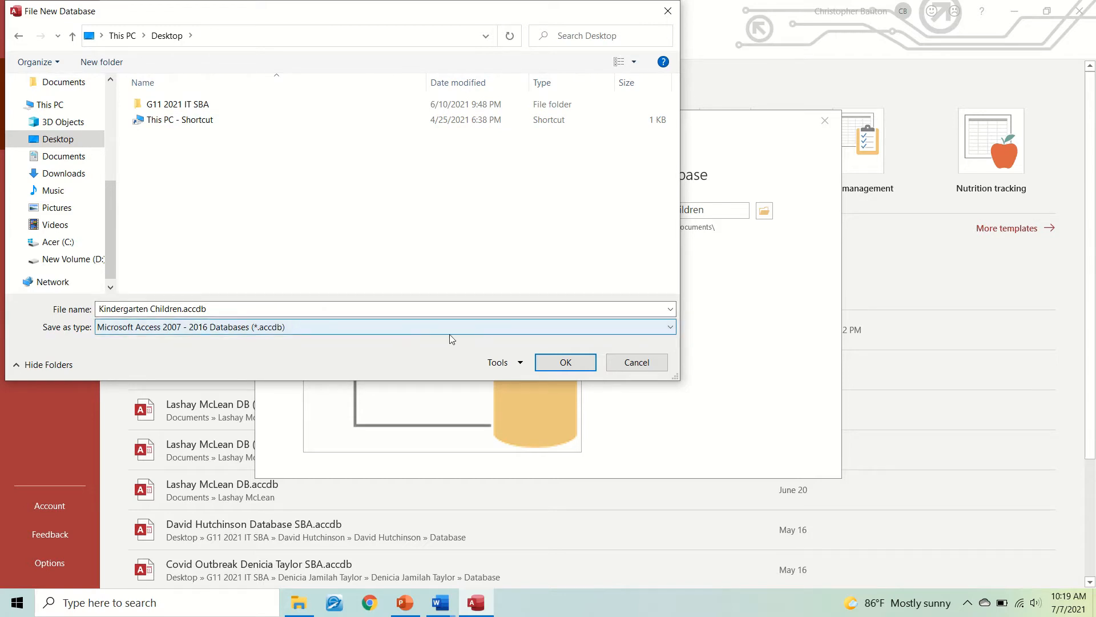
{"action": "left_click", "coordinate": [543, 364]}
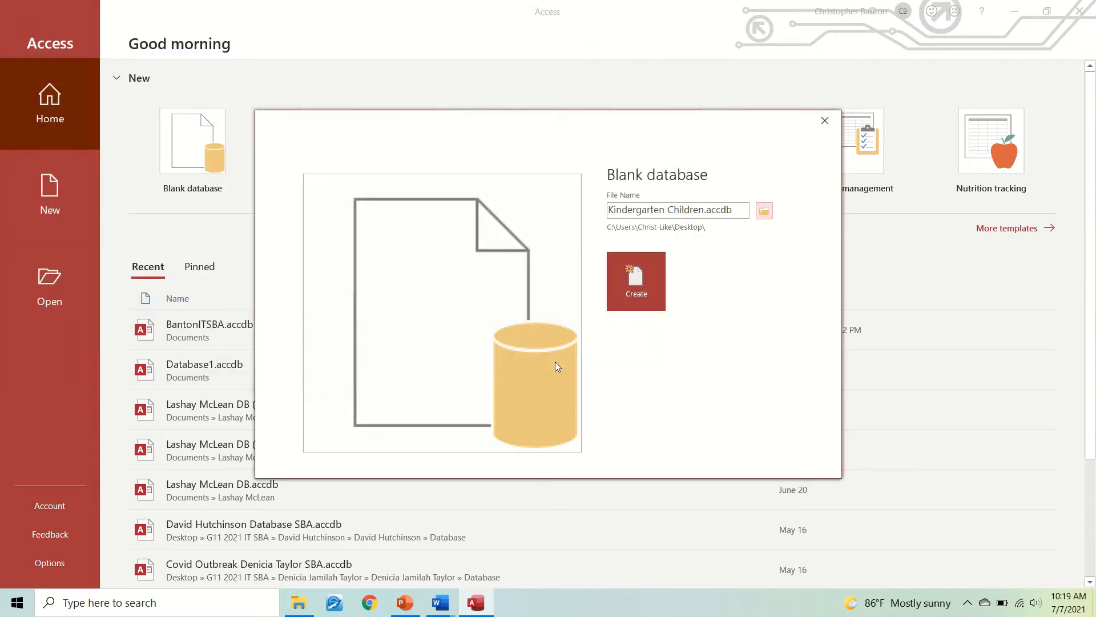
{"action": "left_click", "coordinate": [651, 284]}
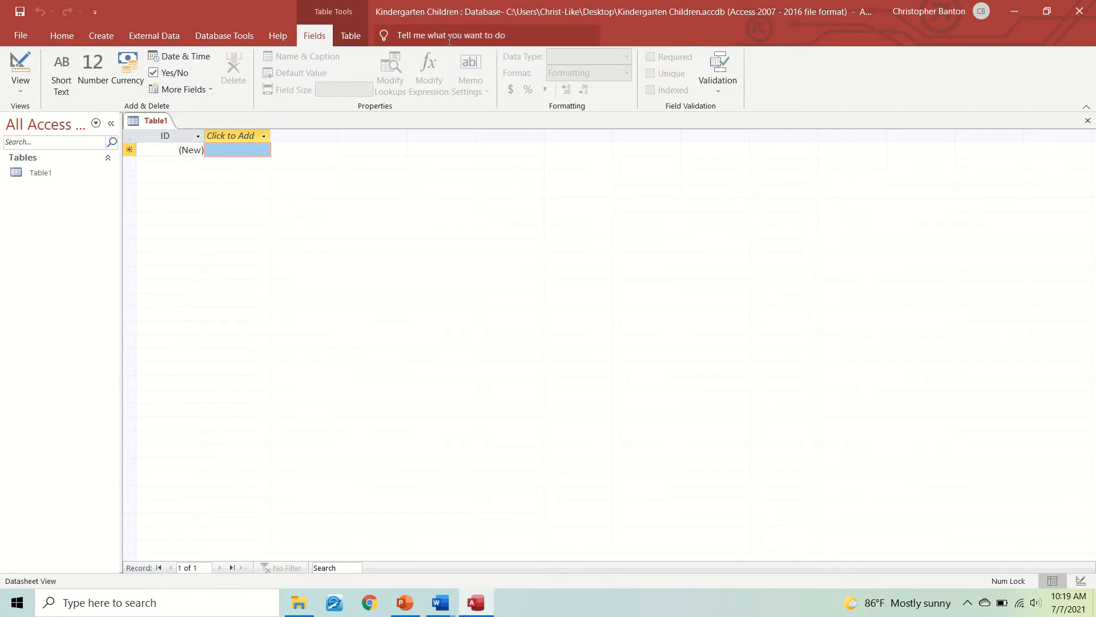
Close the default Table1 and create a new table in Design view
{"action": "left_click", "coordinate": [1088, 120]}
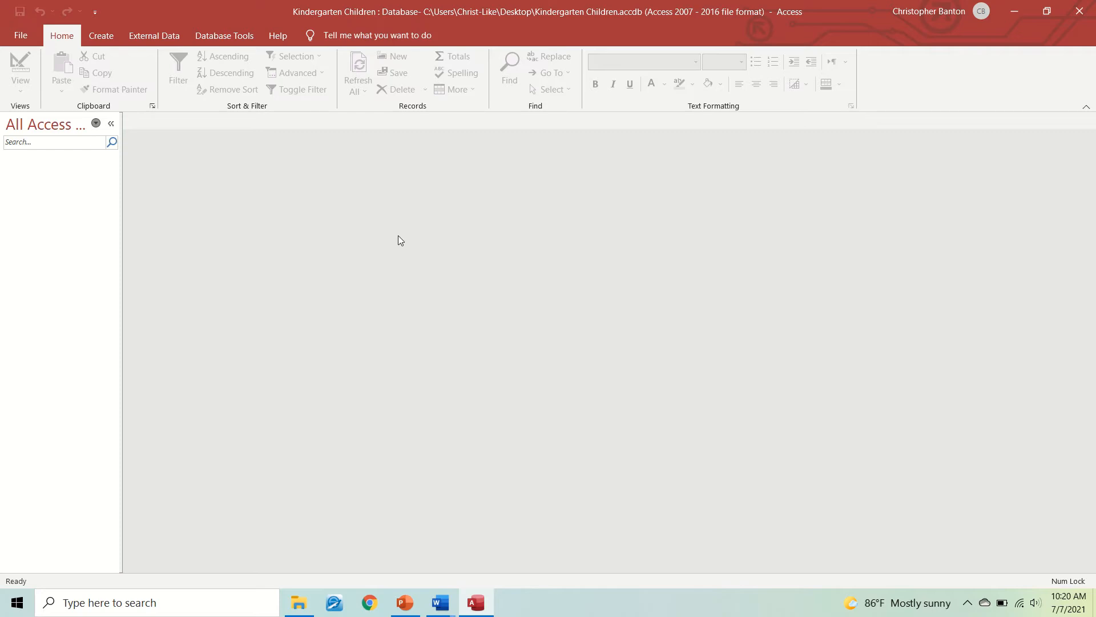
{"action": "left_click", "coordinate": [105, 37]}
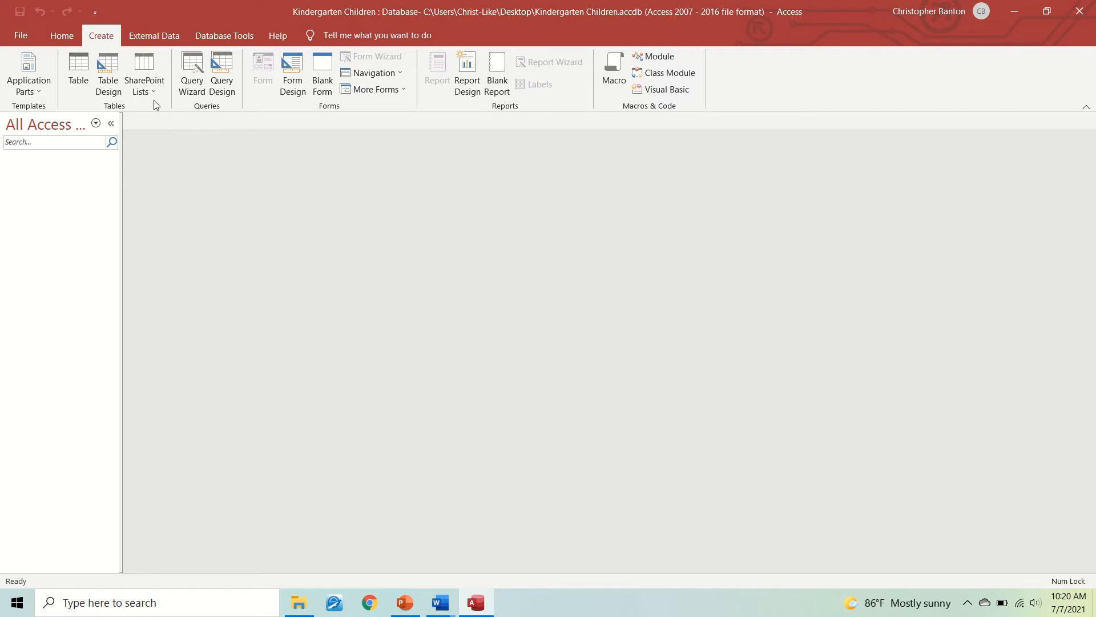
{"action": "left_click", "coordinate": [116, 72]}
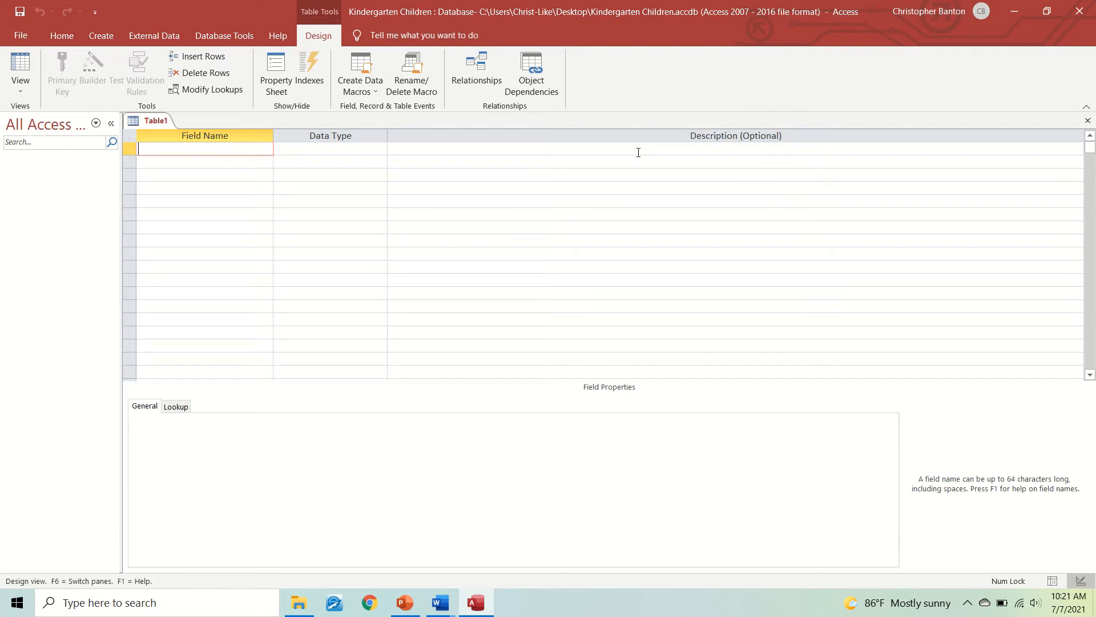
Add a field named FirstName with the Short Text data type, reviewing the list of available data types
{"action": "type", "text": "FirstName"}
{"action": "key", "text": "Tab"}
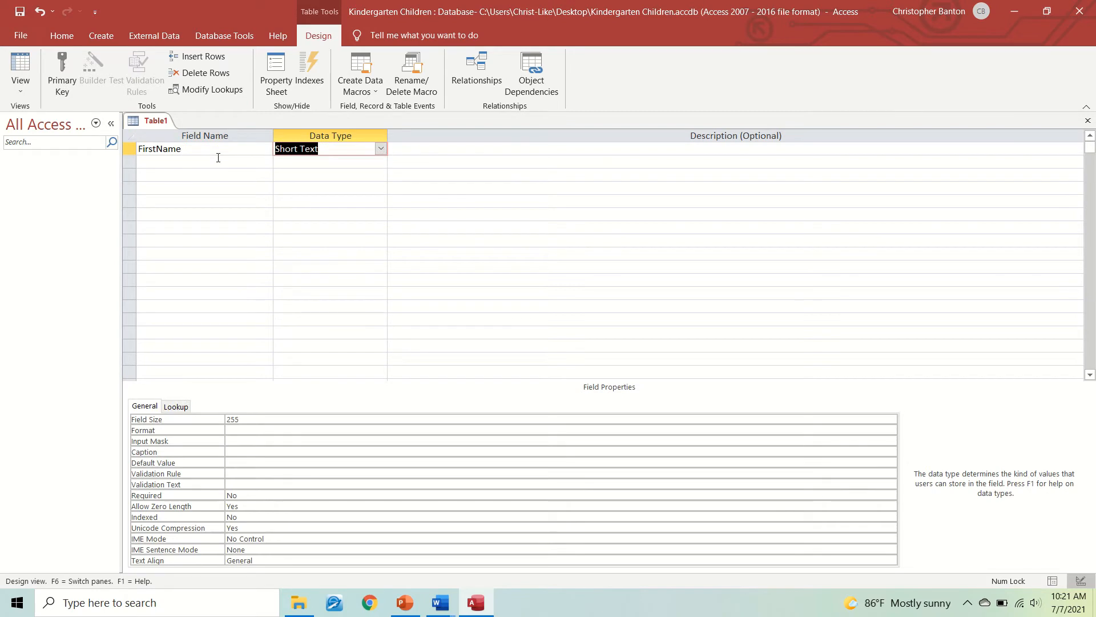
{"action": "left_click", "coordinate": [383, 149]}
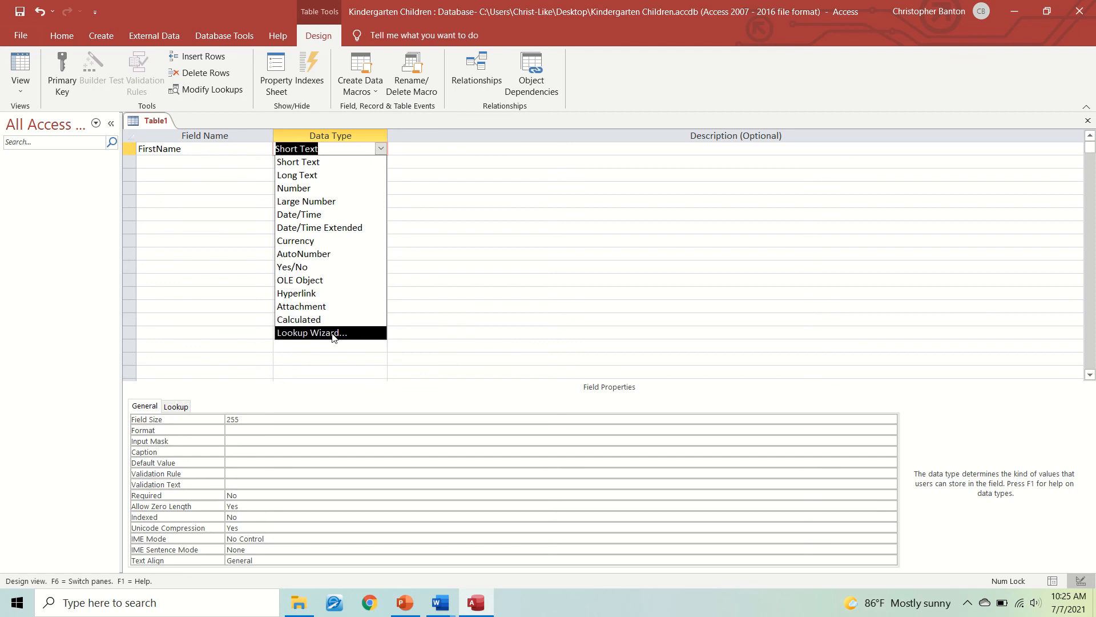
{"action": "left_click", "coordinate": [382, 151]}
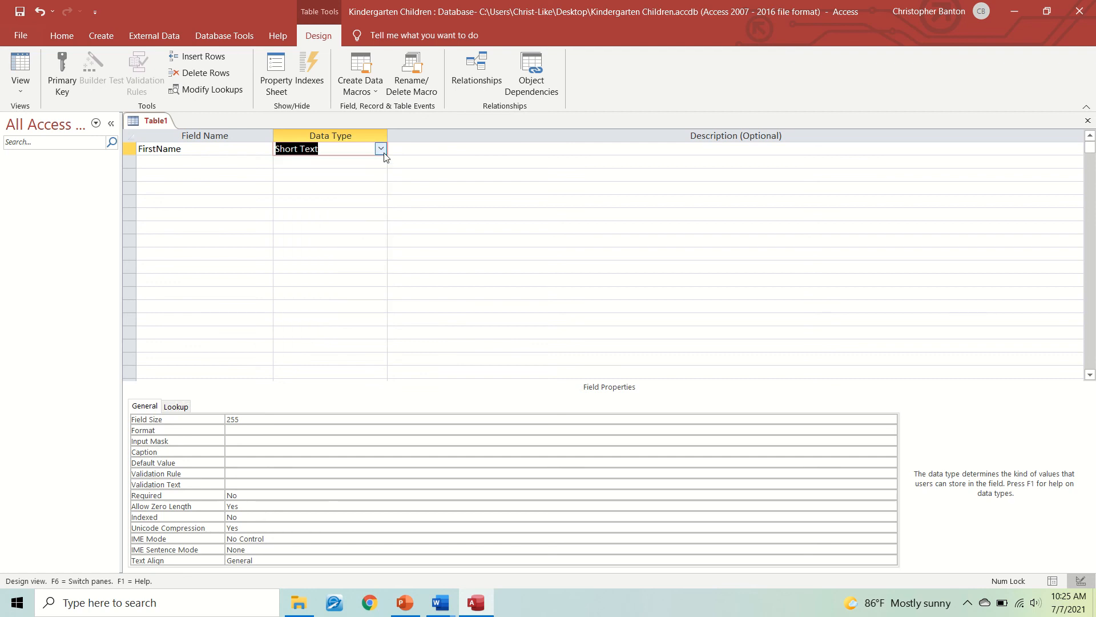
{"action": "left_click", "coordinate": [384, 153]}
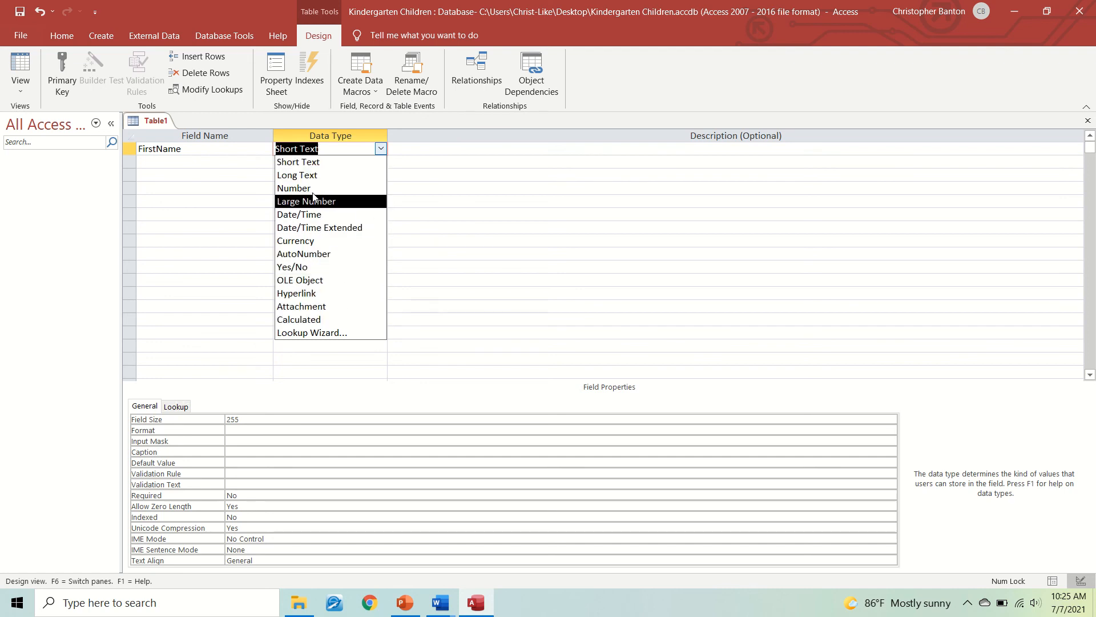
{"action": "left_click", "coordinate": [258, 164]}
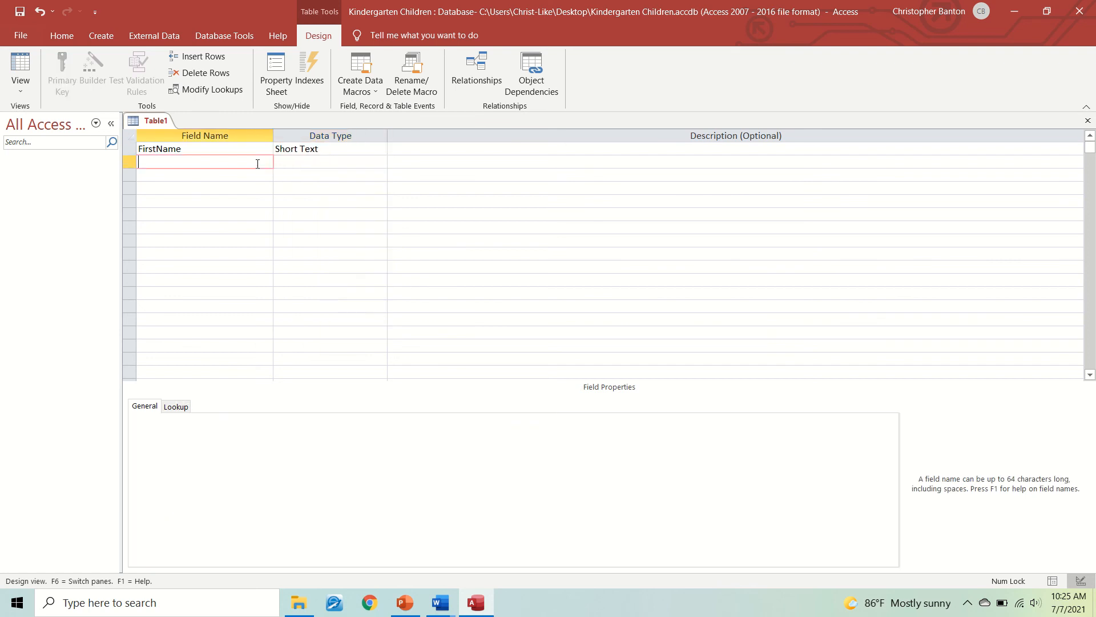